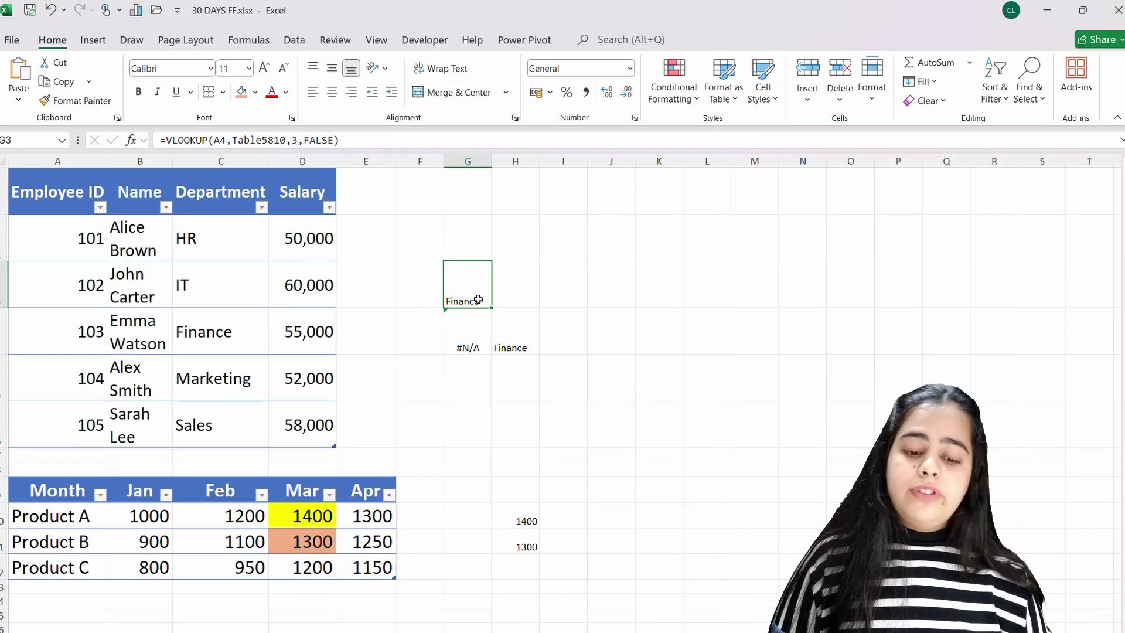
# Enter =INDEX(Table5810[Department],3) in cell G5 to return the third entry of the Department column
pyautogui.click(478, 327)
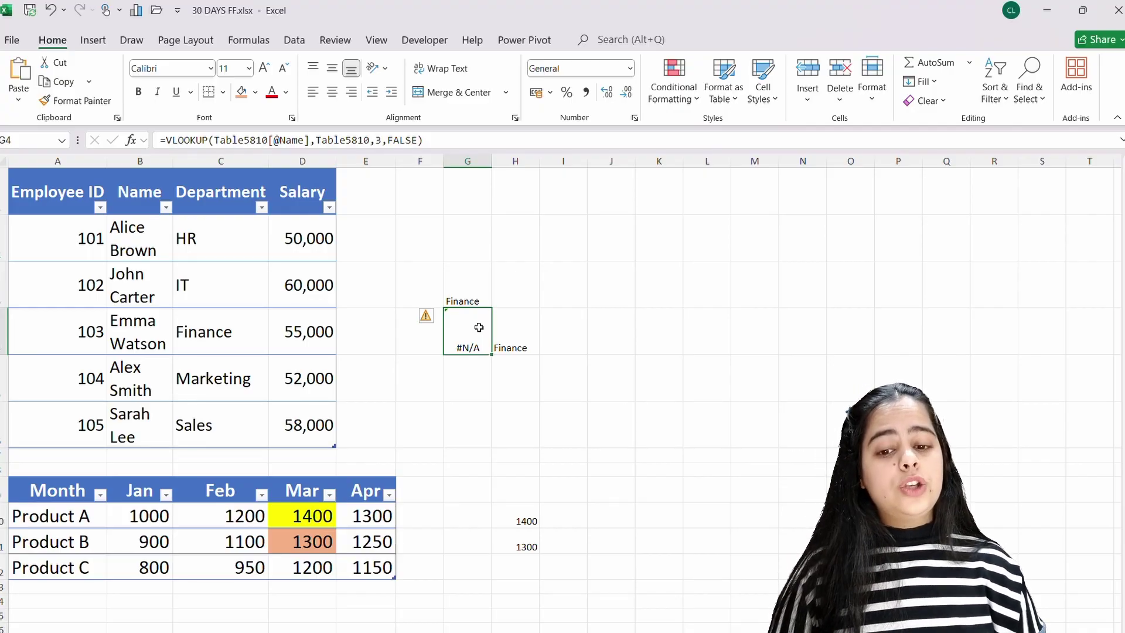
pyautogui.click(515, 327)
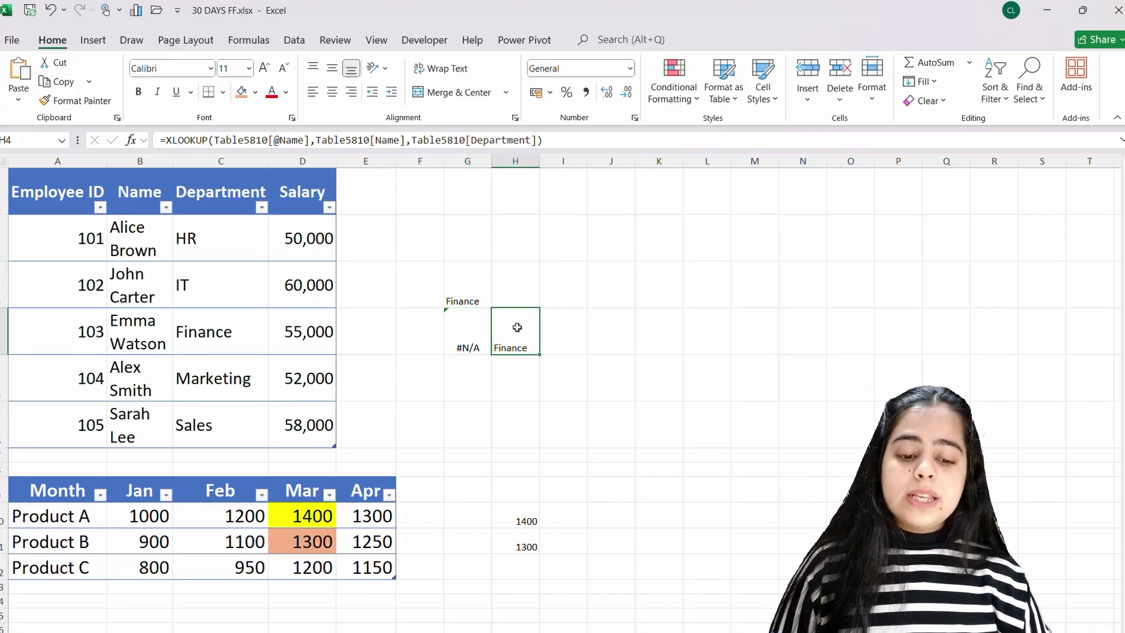
pyautogui.click(460, 381)
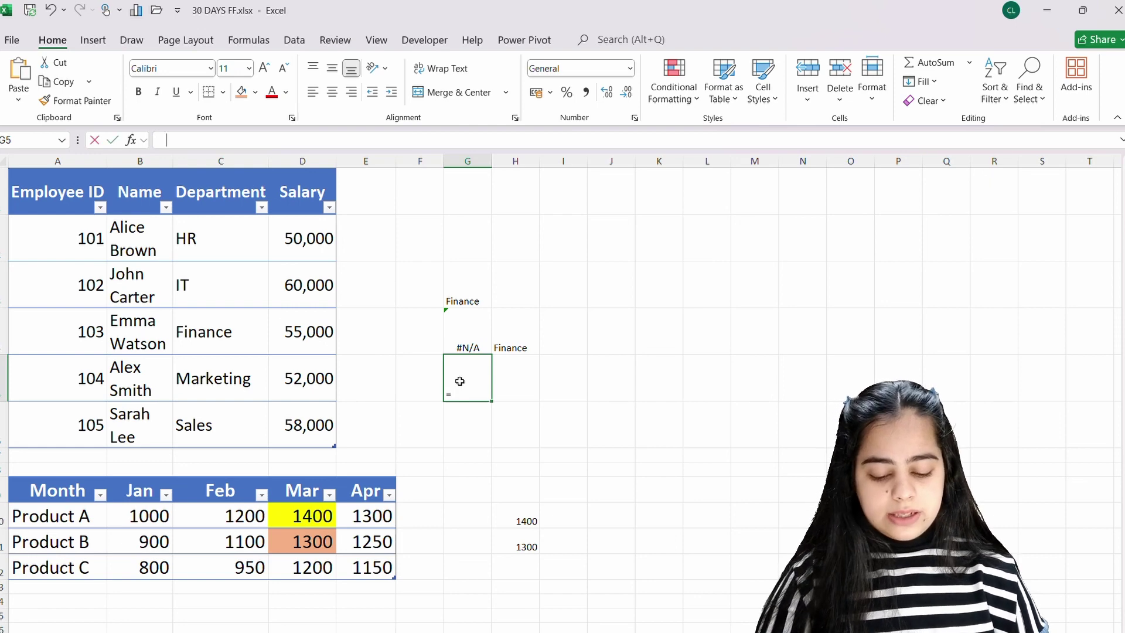
pyautogui.write('=INDEX(')
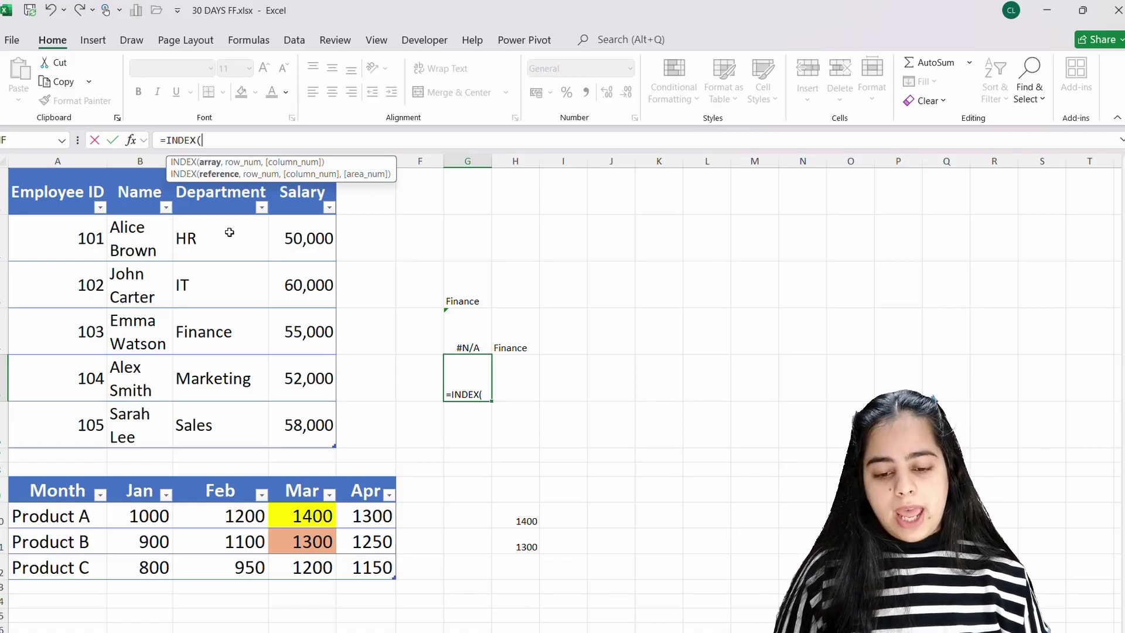
pyautogui.moveTo(229, 233); pyautogui.dragTo(263, 422)
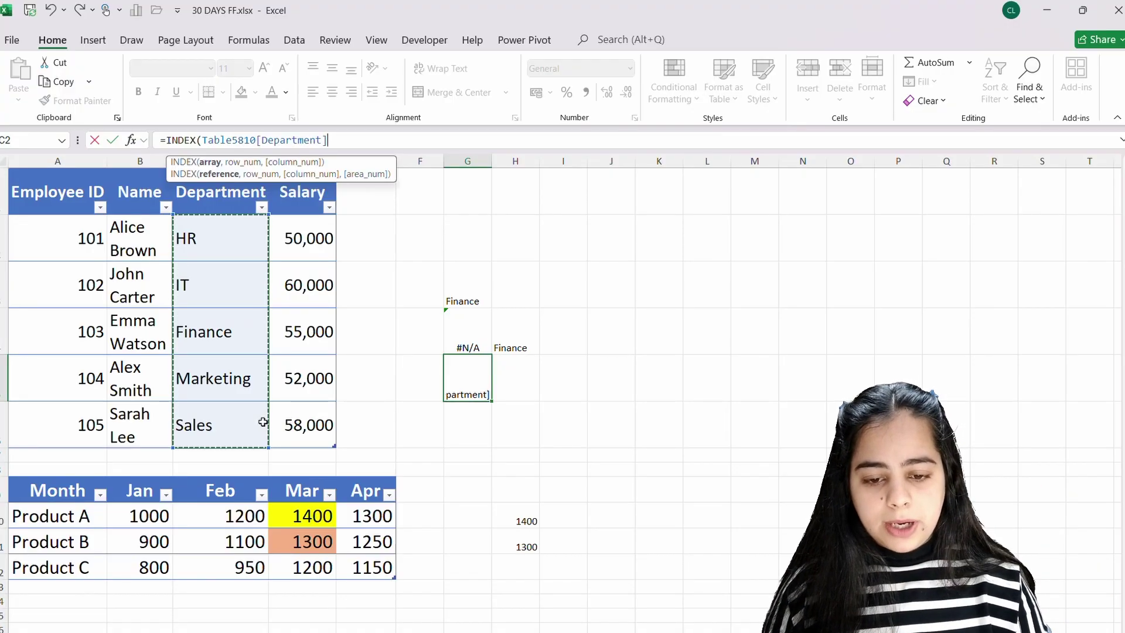
pyautogui.write(',')
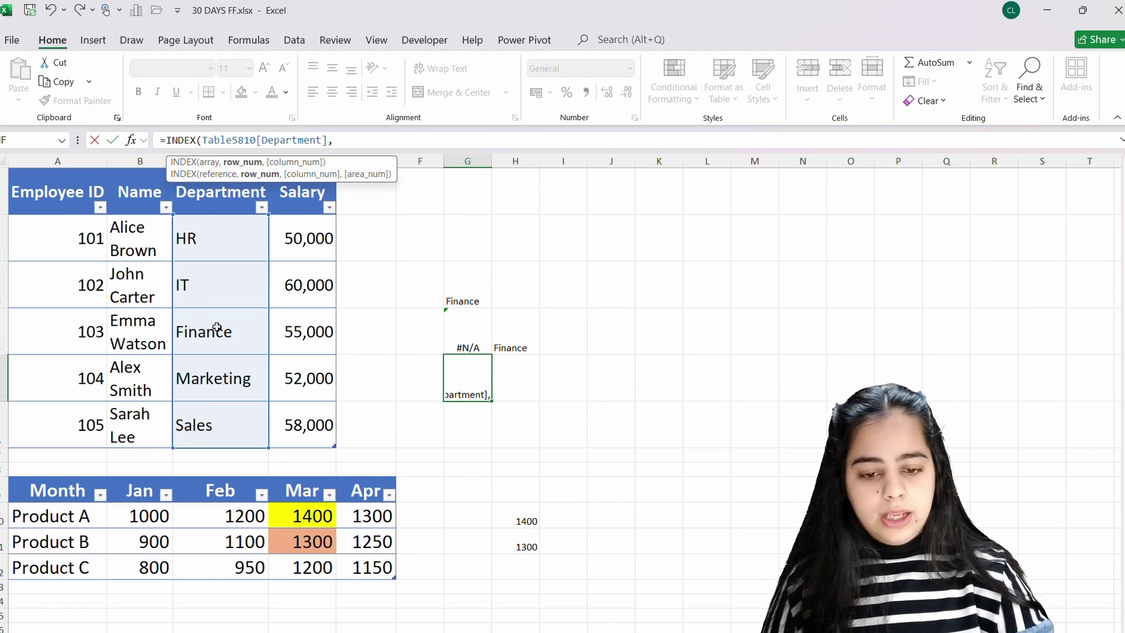
pyautogui.write('3')
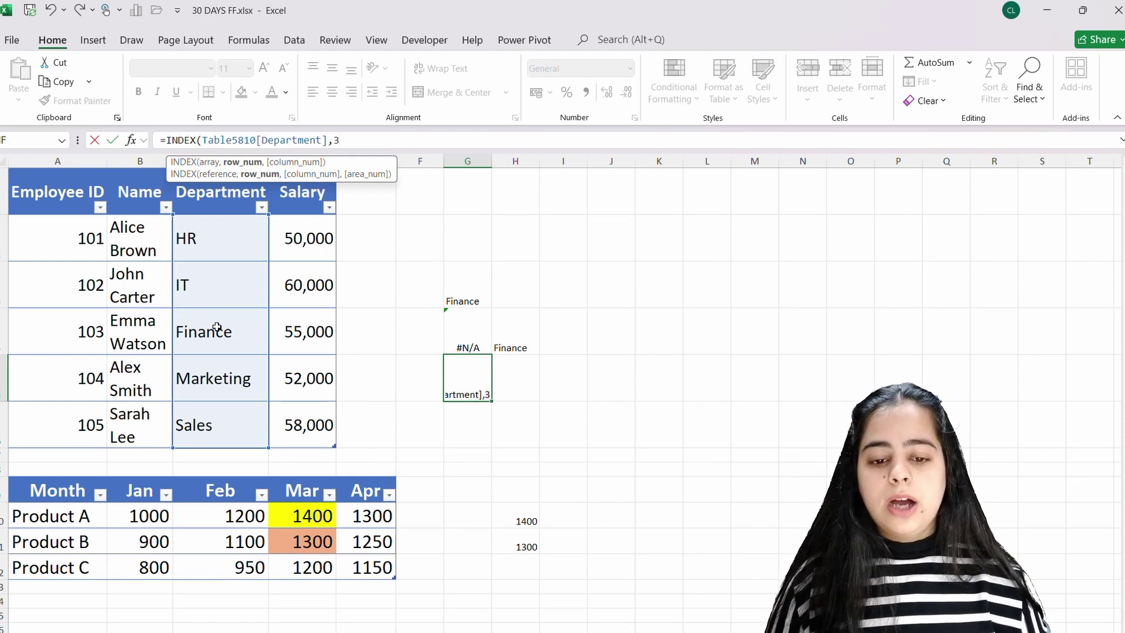
pyautogui.write(',')
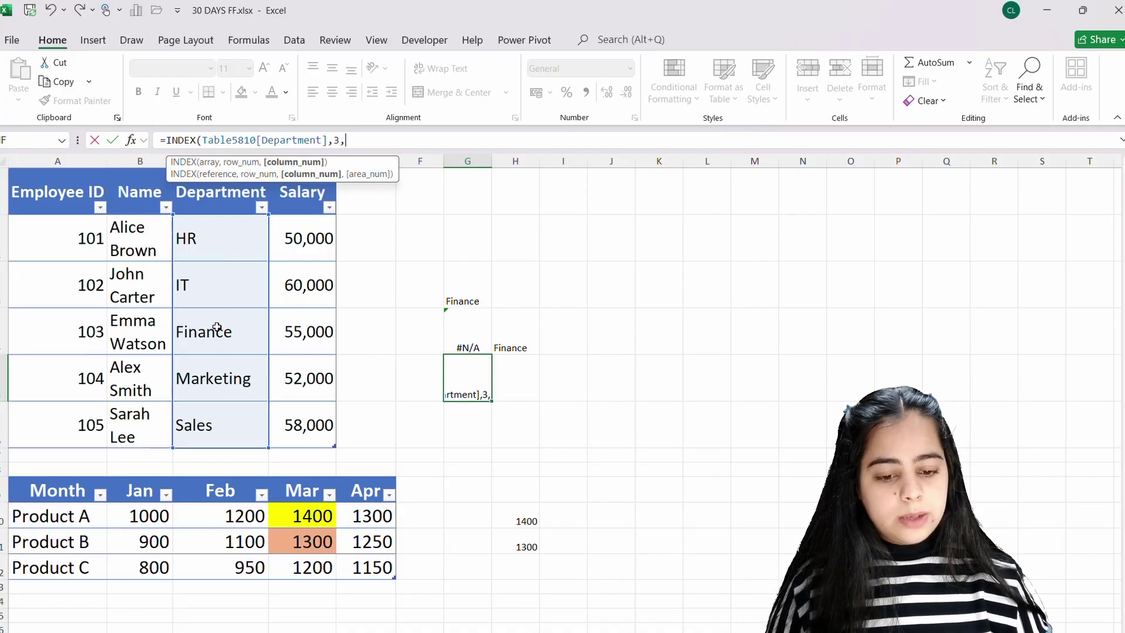
pyautogui.press('BackSpace')
pyautogui.press('Return')
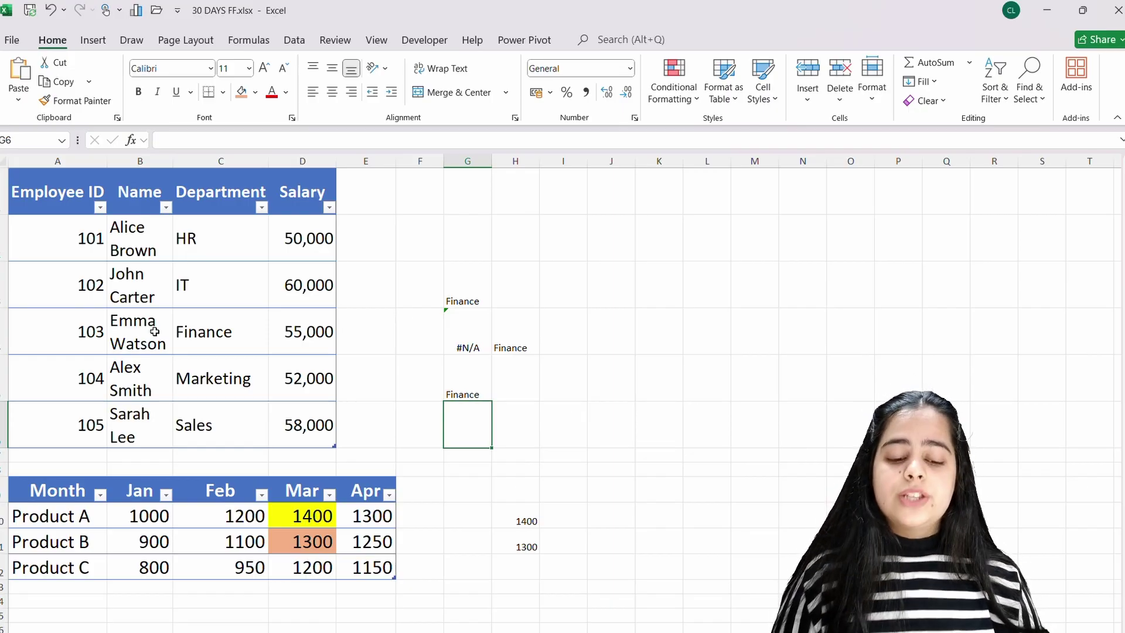
pyautogui.click(467, 388)
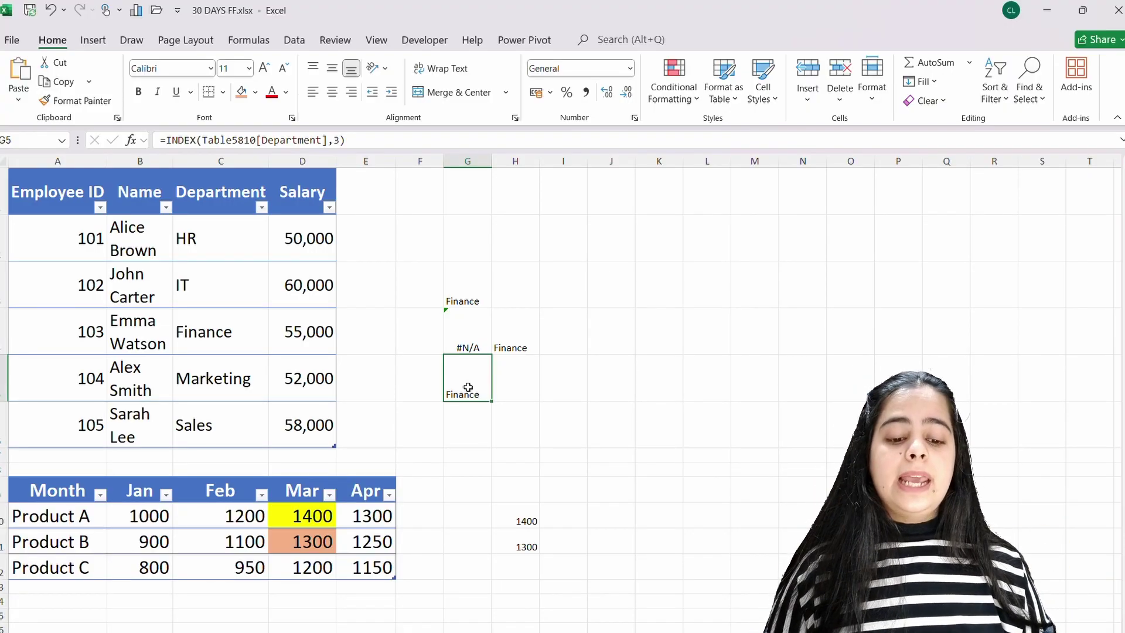
# Enter =MATCH(B4,Table5810[Name]) in cell H5 to find the position of the B4 name within the Name column
pyautogui.click(522, 381)
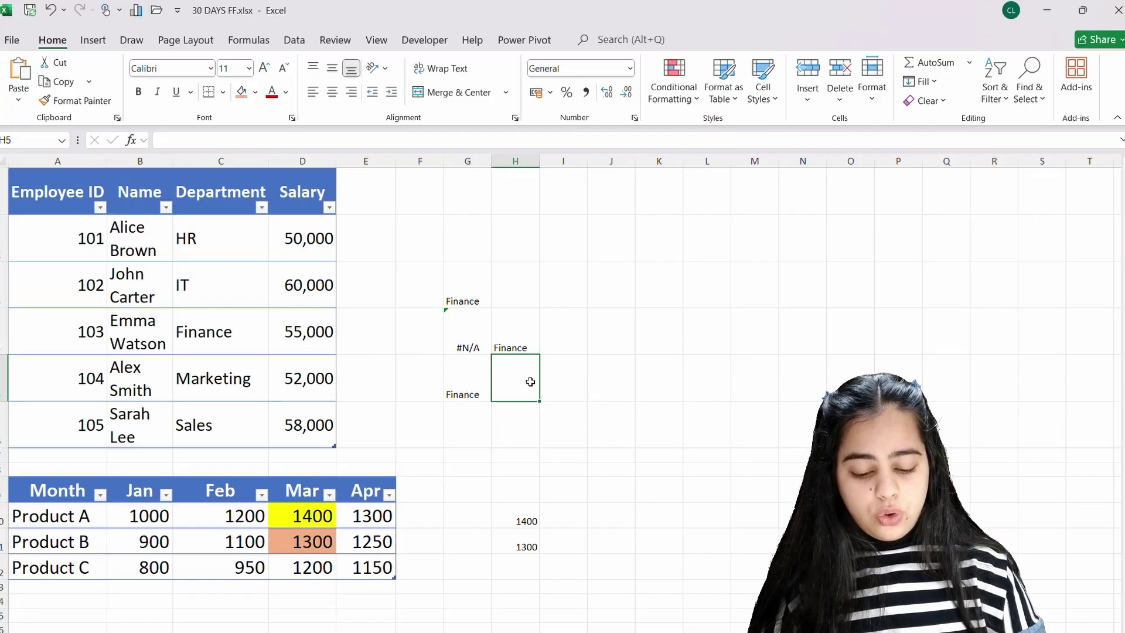
pyautogui.write('=MATCH(')
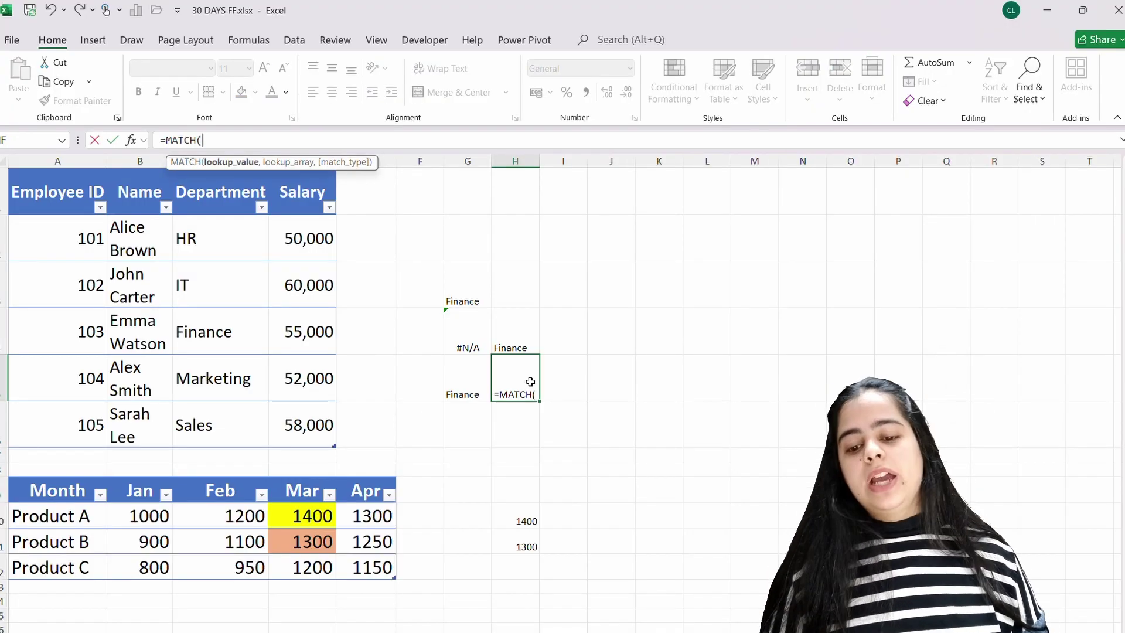
pyautogui.click(148, 331)
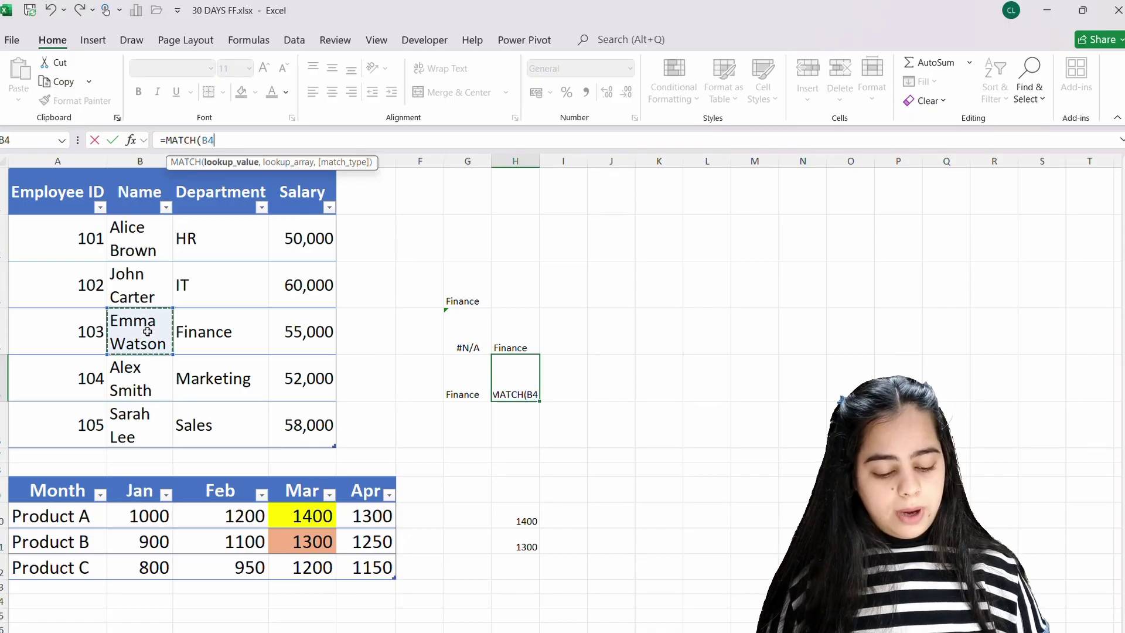
pyautogui.write(',')
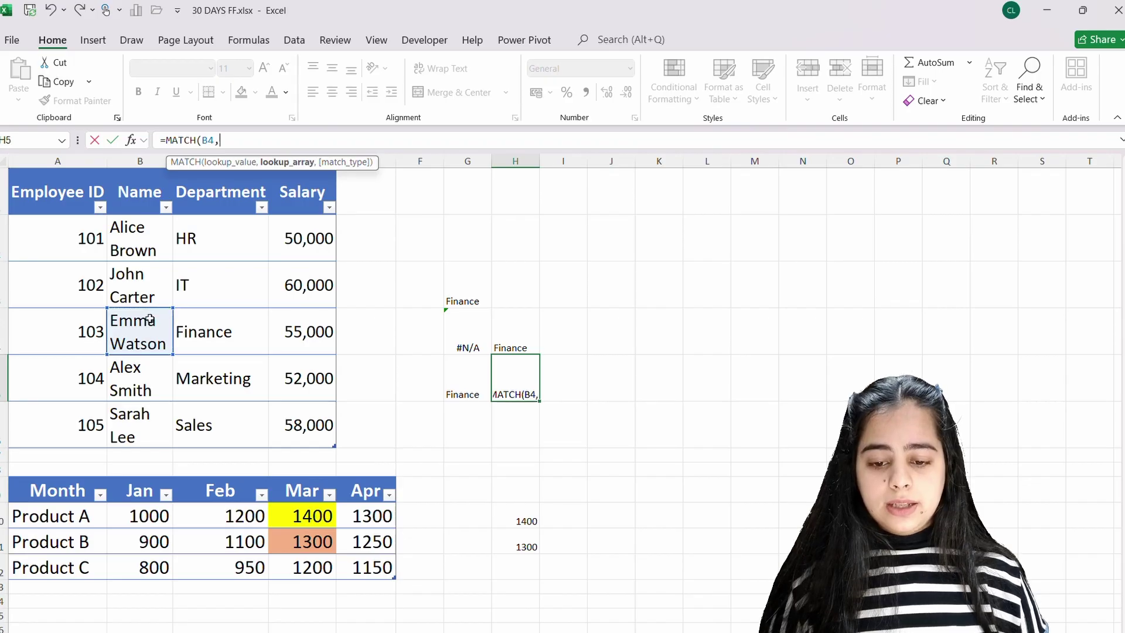
pyautogui.moveTo(139, 235); pyautogui.dragTo(146, 420)
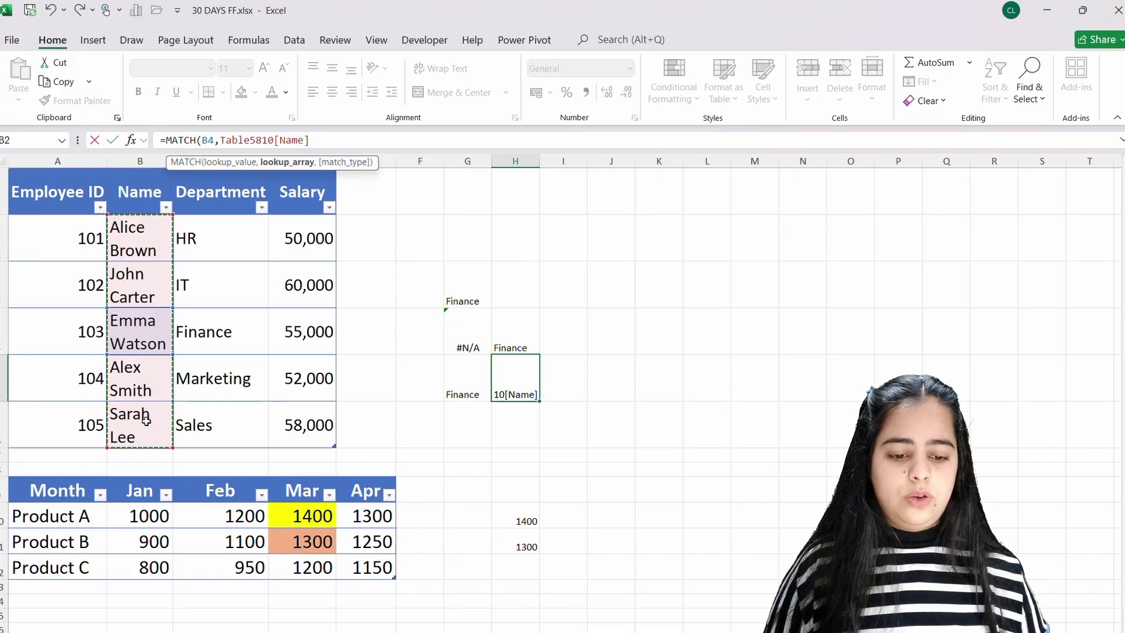
pyautogui.press('Return')
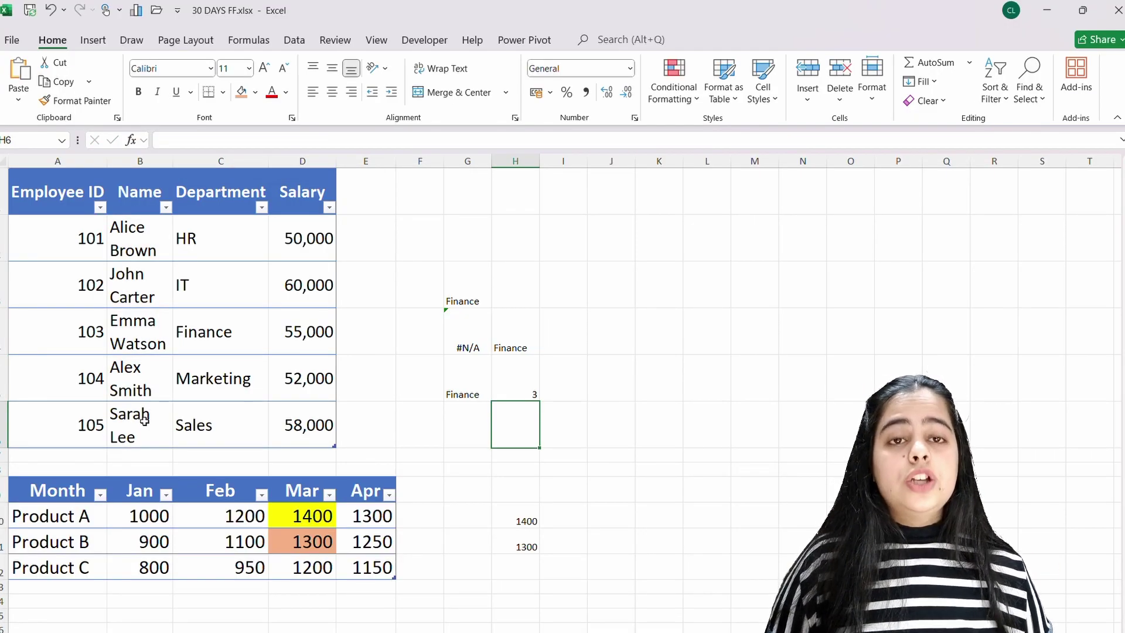
pyautogui.click(529, 387)
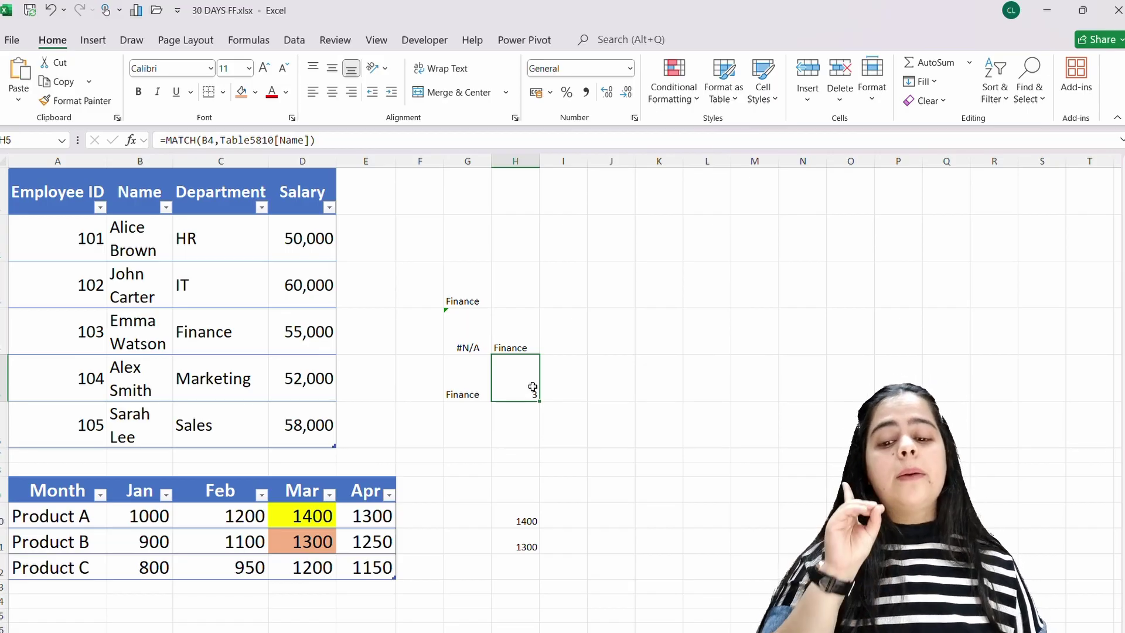
# Enter =INDEX(Table5810[Department],MATCH(B4,Table5810[Name])) in cell I5 to look up the department for the B4 name, accepting the formula correction
pyautogui.click(564, 390)
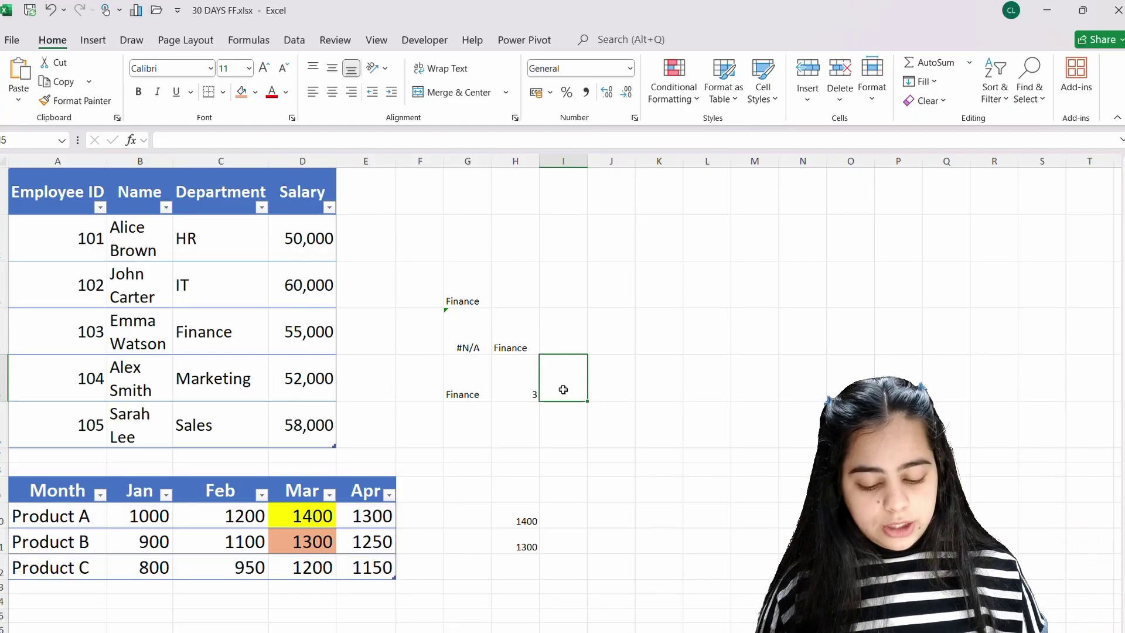
pyautogui.write('=')
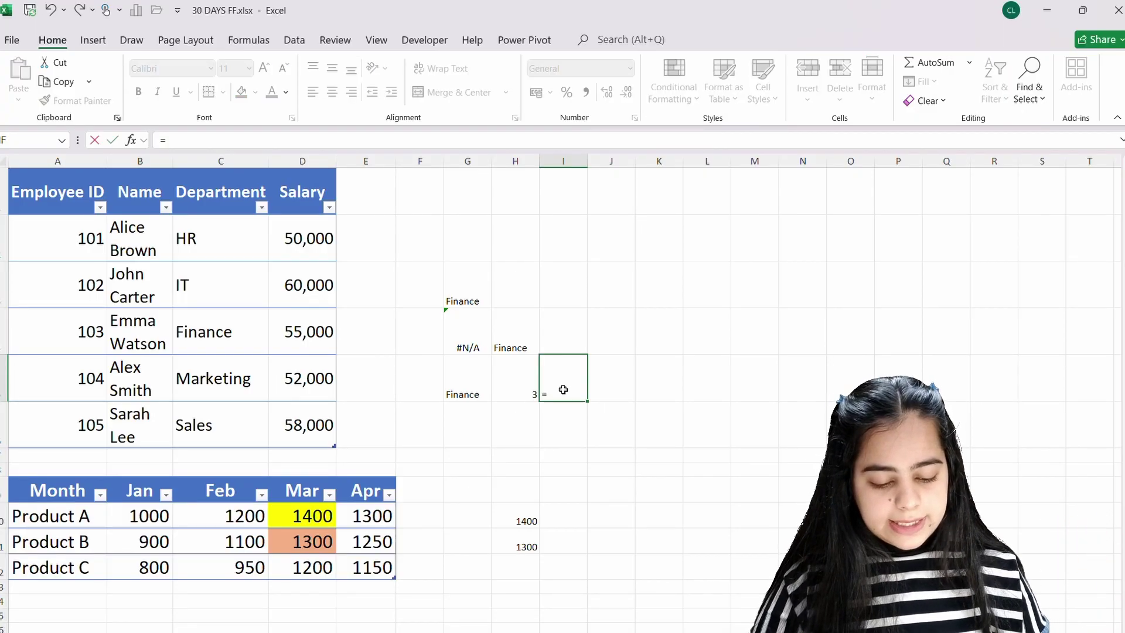
pyautogui.write('INDEX(')
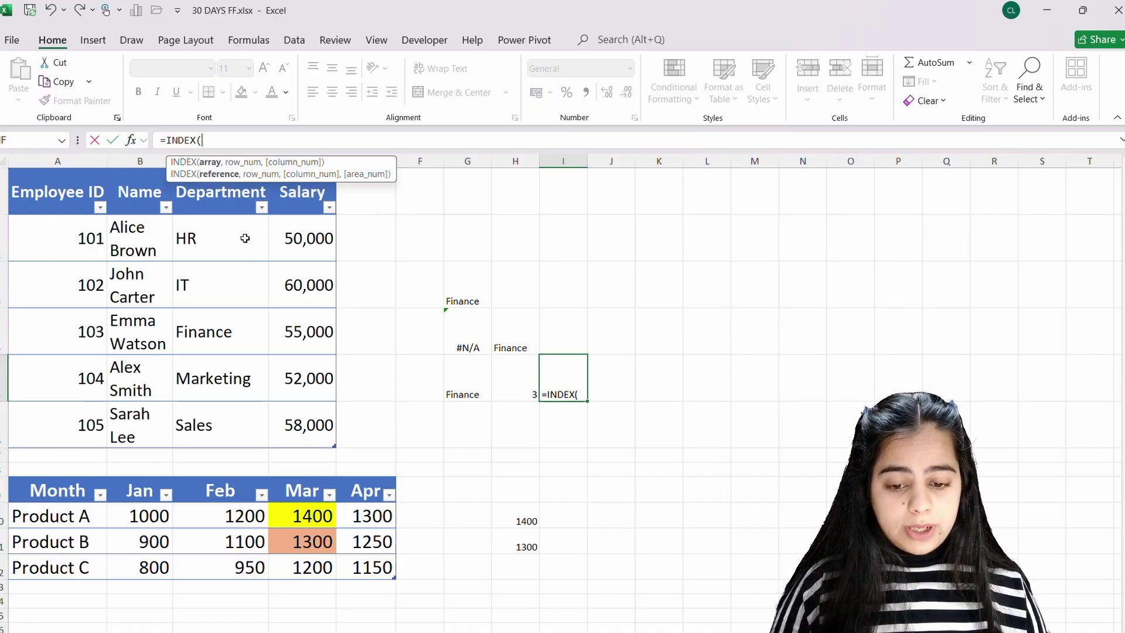
pyautogui.moveTo(245, 238); pyautogui.dragTo(251, 431)
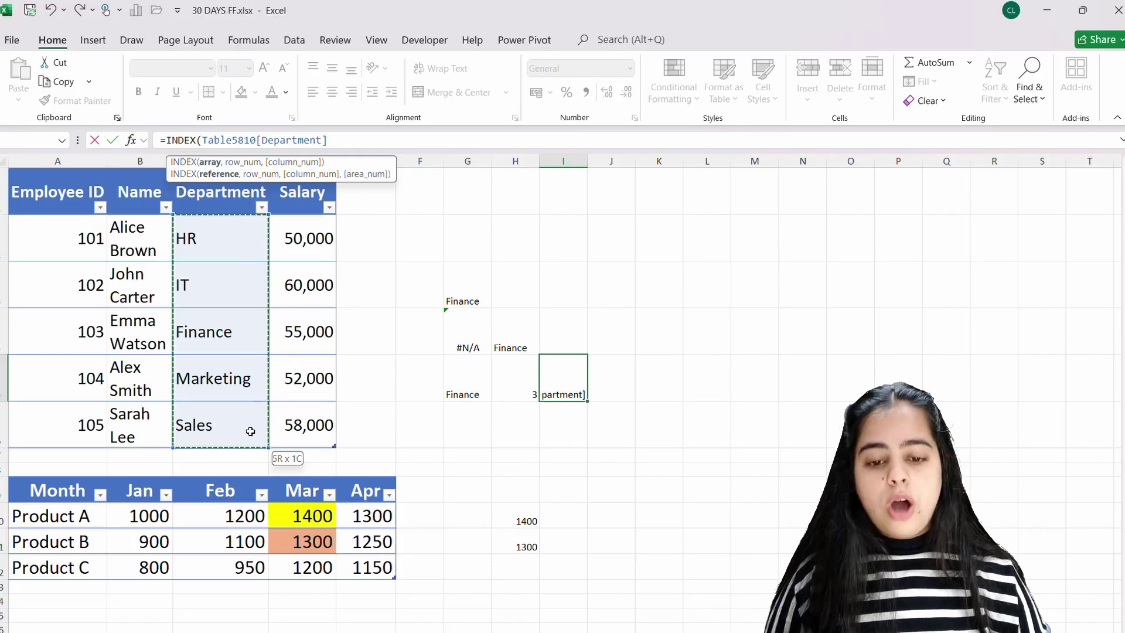
pyautogui.write(',')
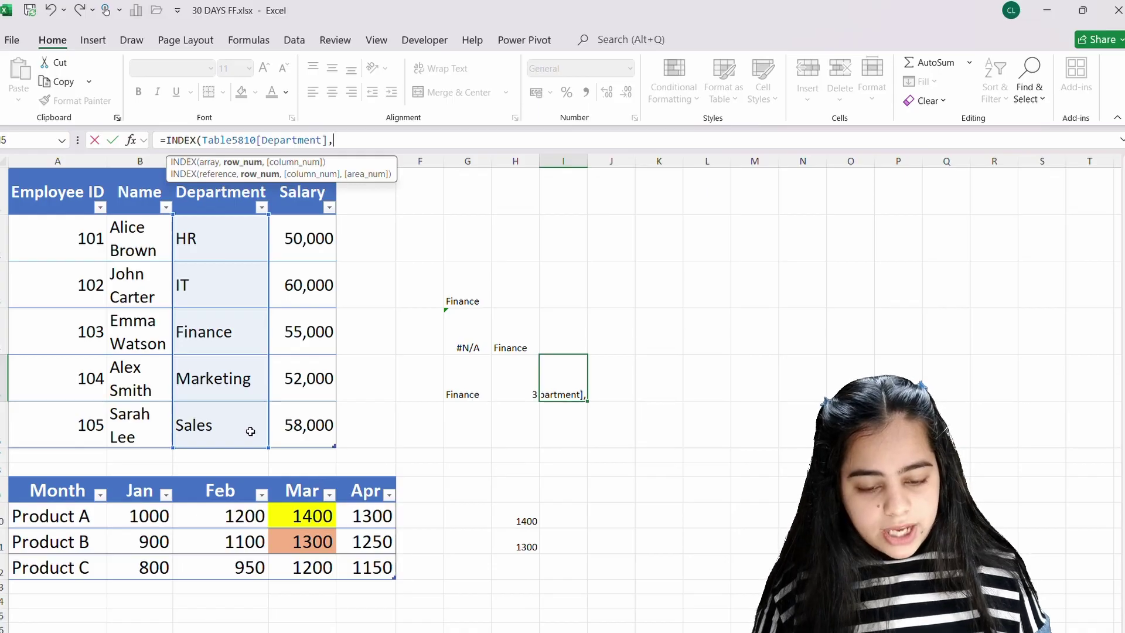
pyautogui.write('MATCH(')
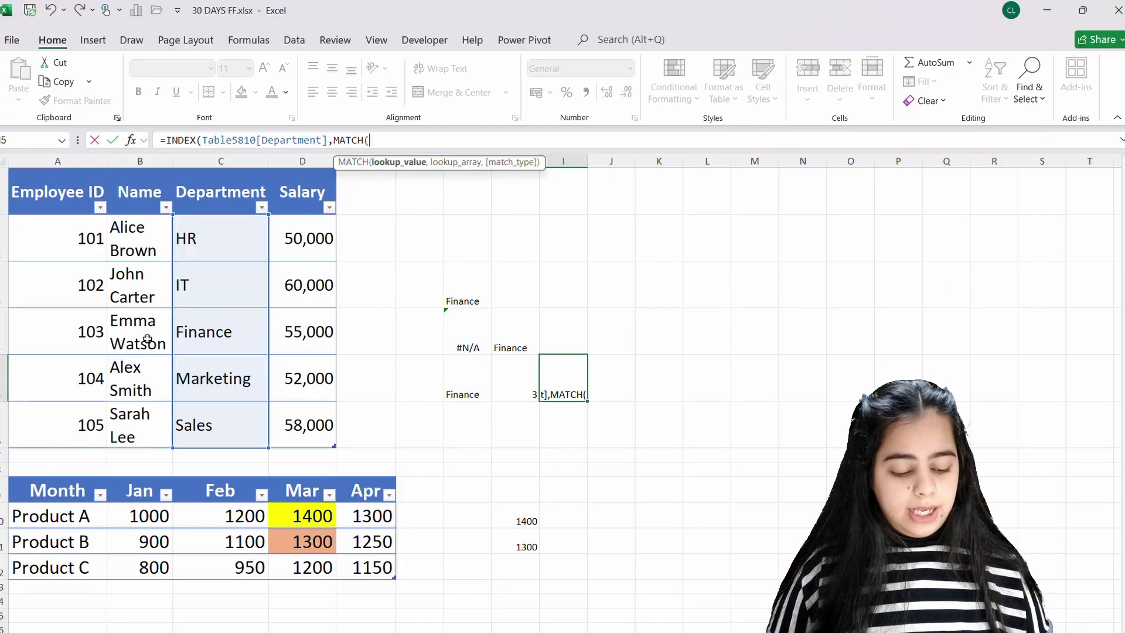
pyautogui.click(147, 339)
pyautogui.write(',')
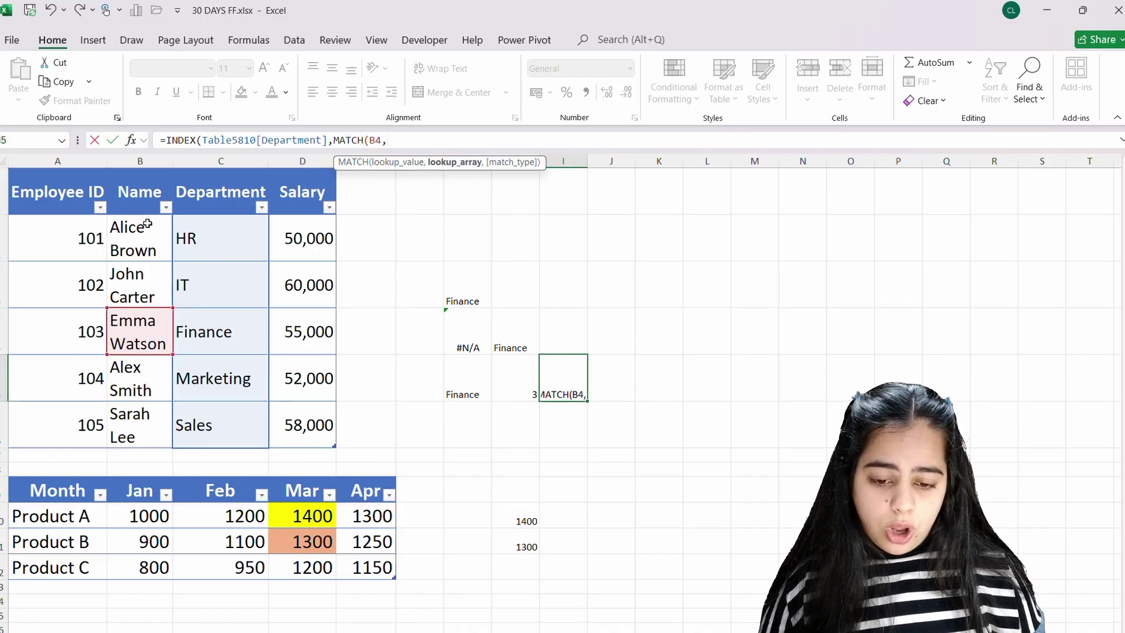
pyautogui.moveTo(147, 224); pyautogui.dragTo(160, 426)
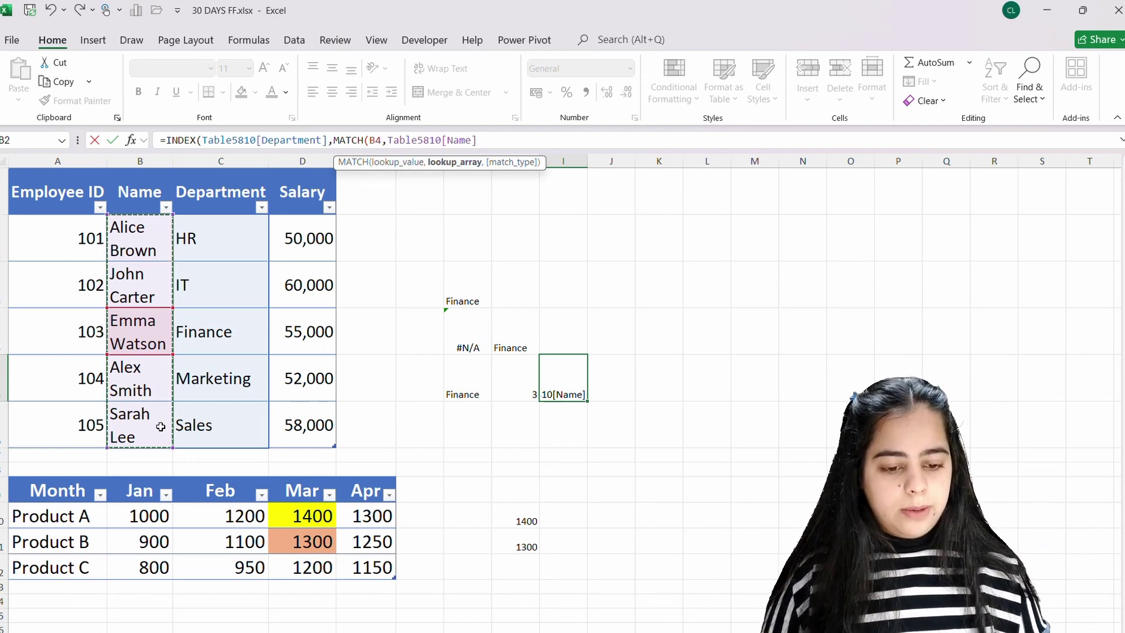
pyautogui.press('Return')
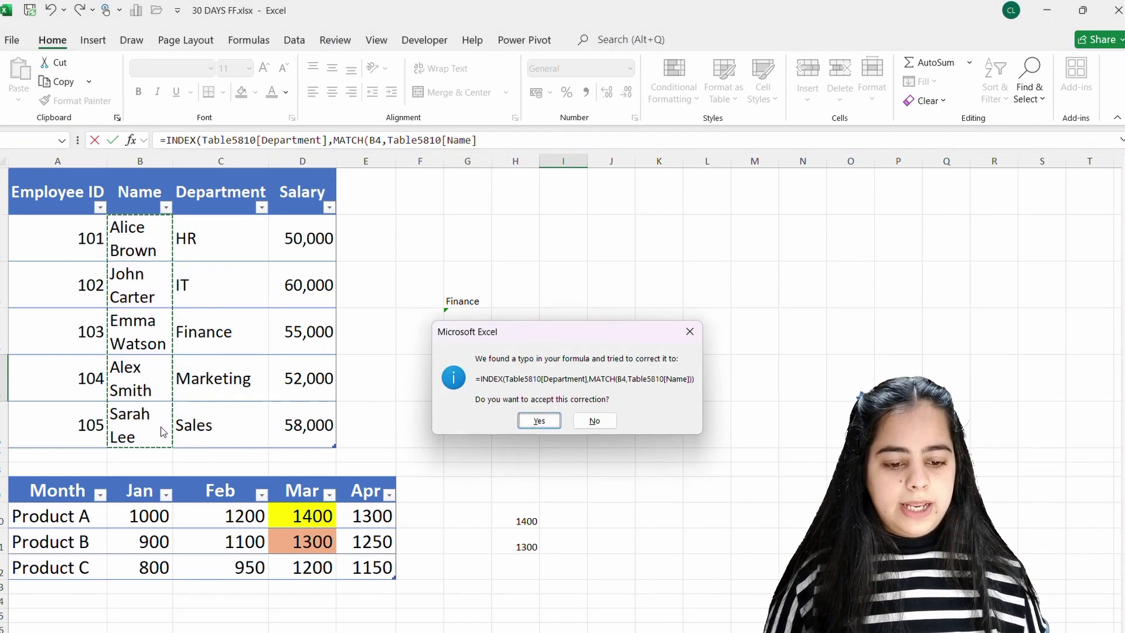
pyautogui.press('Return')
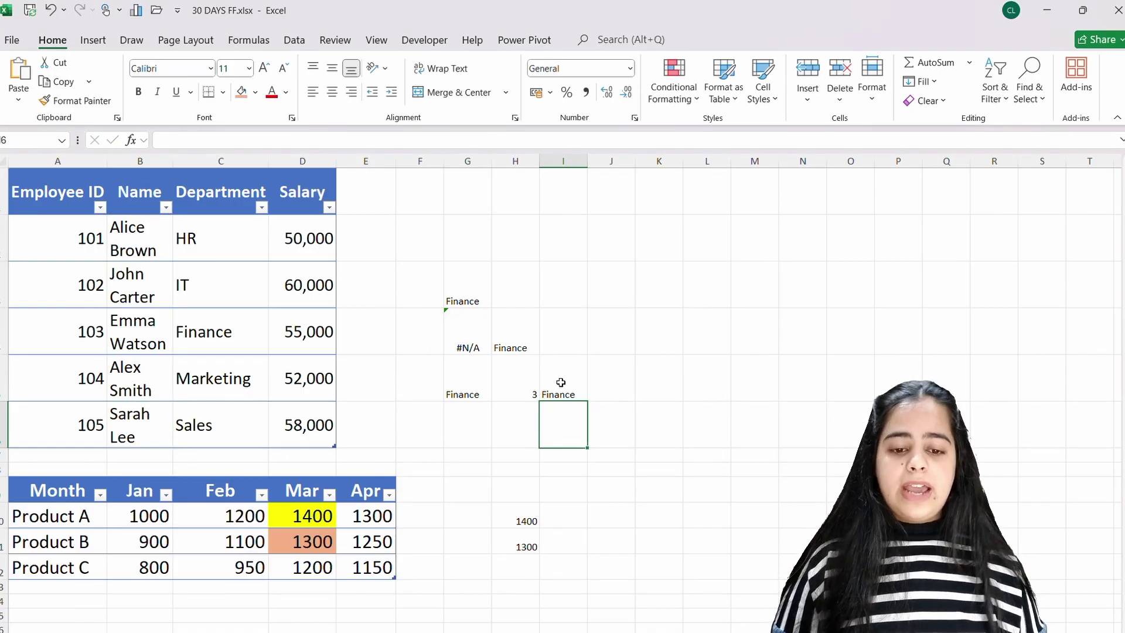
pyautogui.click(566, 388)
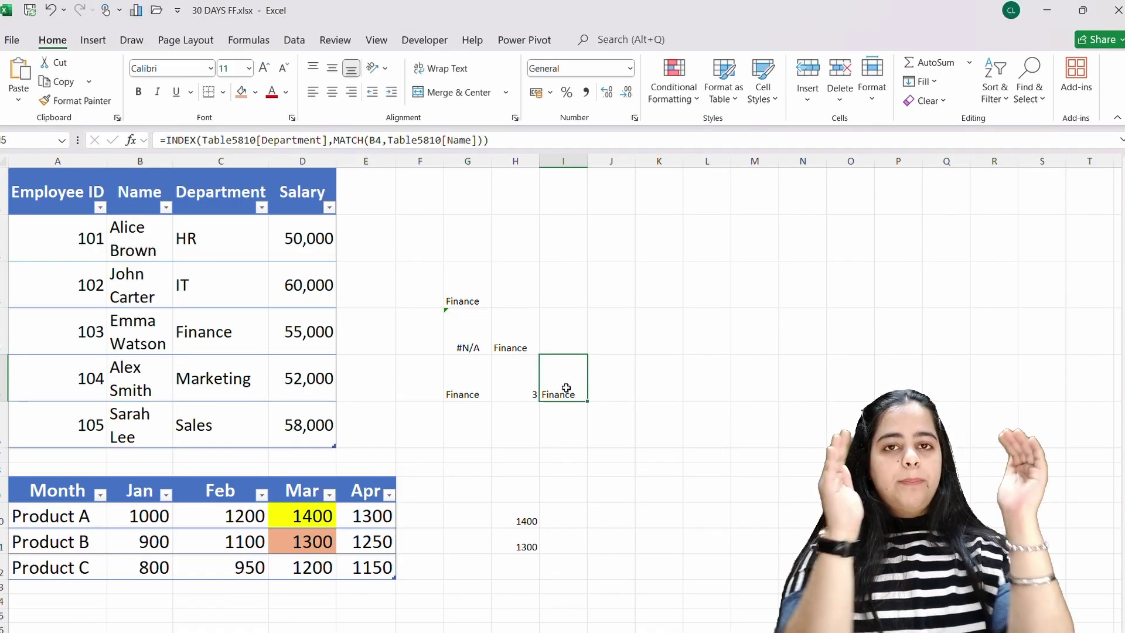